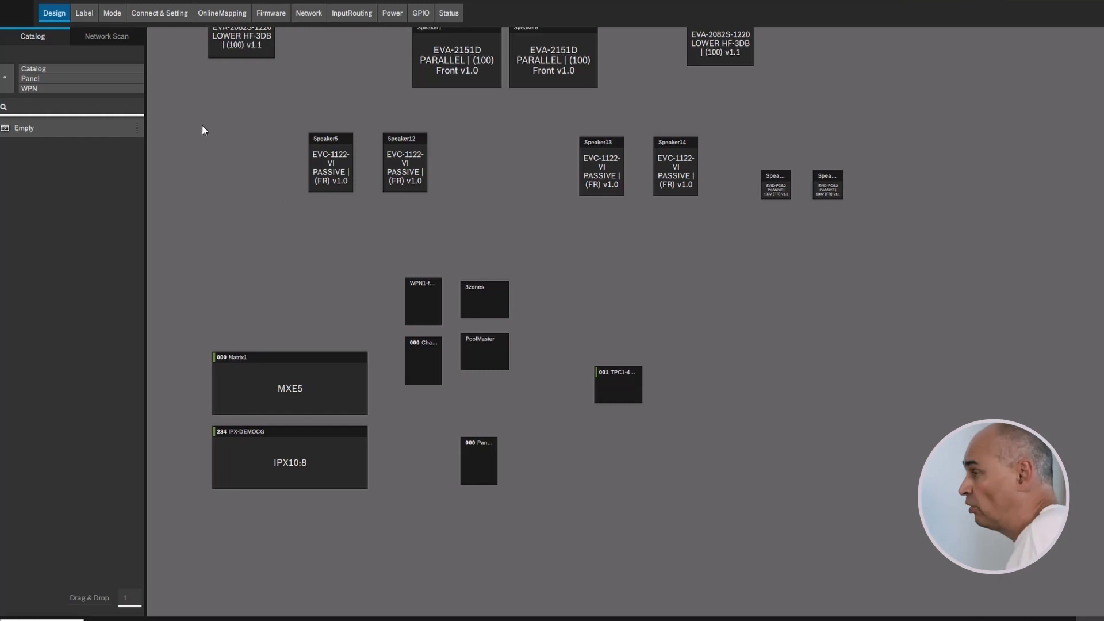
Open the Panel category in the Design tab's catalog
left_click(29, 81)
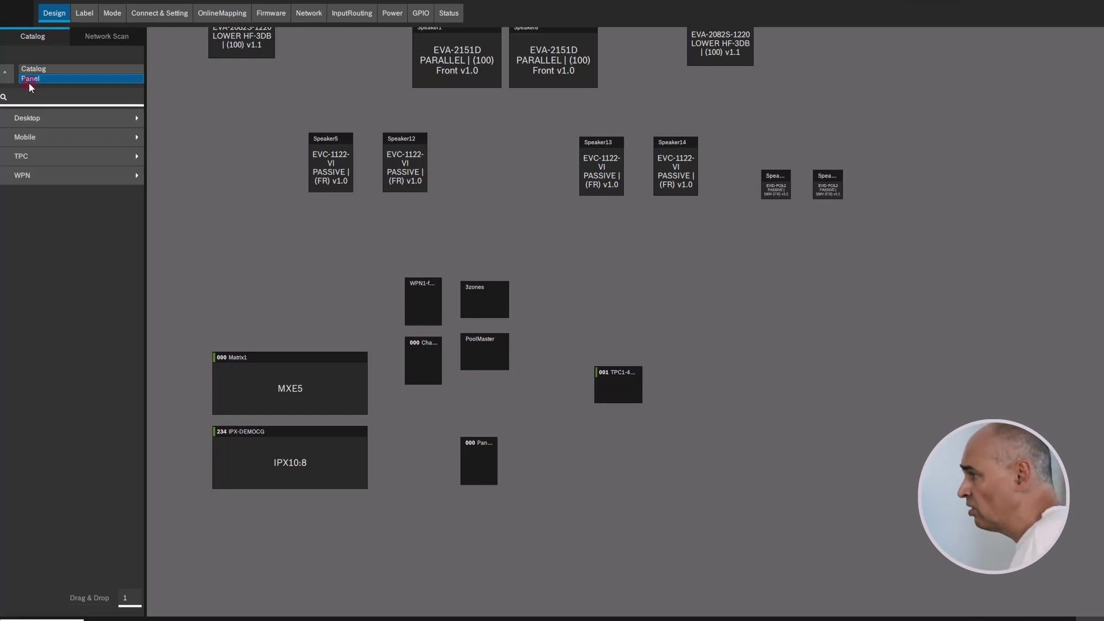
Place an Empty WPN panel on the canvas and open it in PanelDesigner, centred on screen
left_click(39, 178)
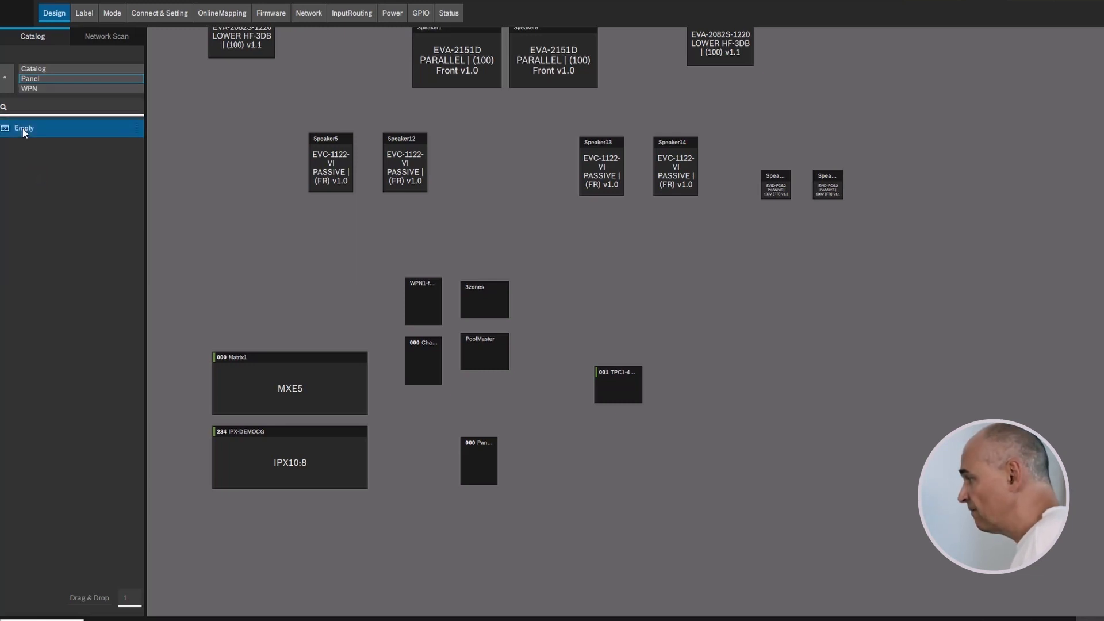
left_click_drag(23, 129, 540, 454)
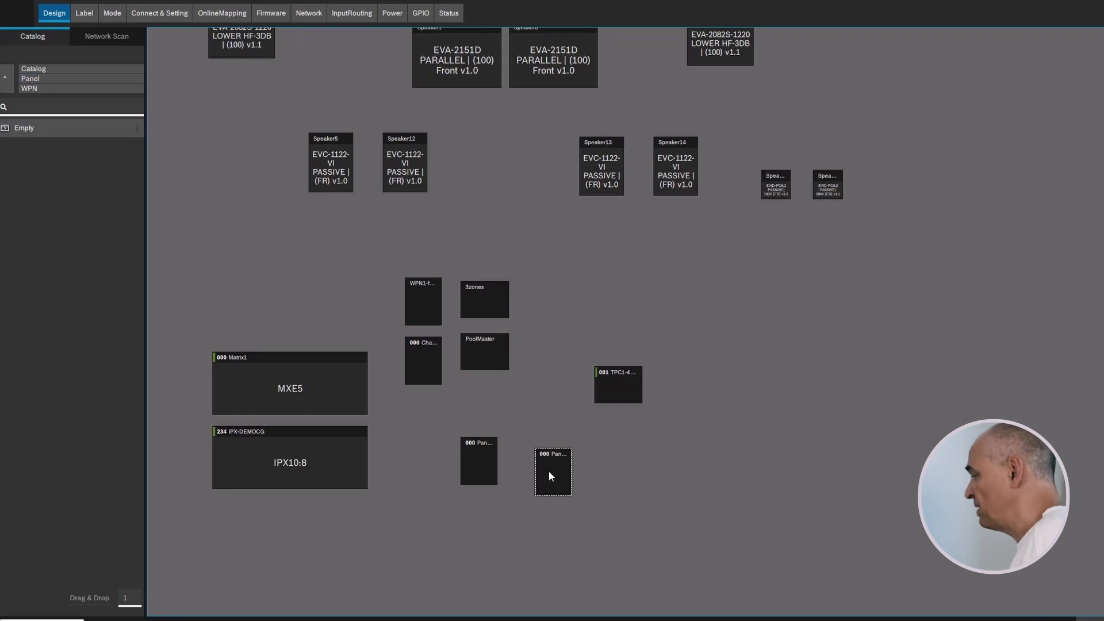
right_click(549, 472)
left_click(514, 458)
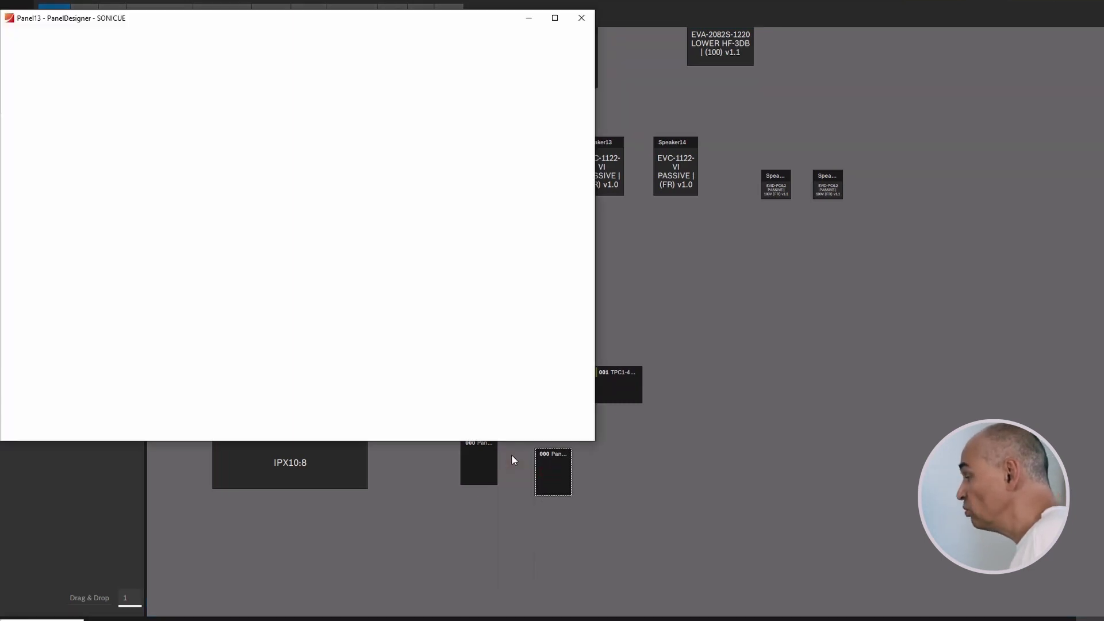
left_click_drag(361, 24, 624, 72)
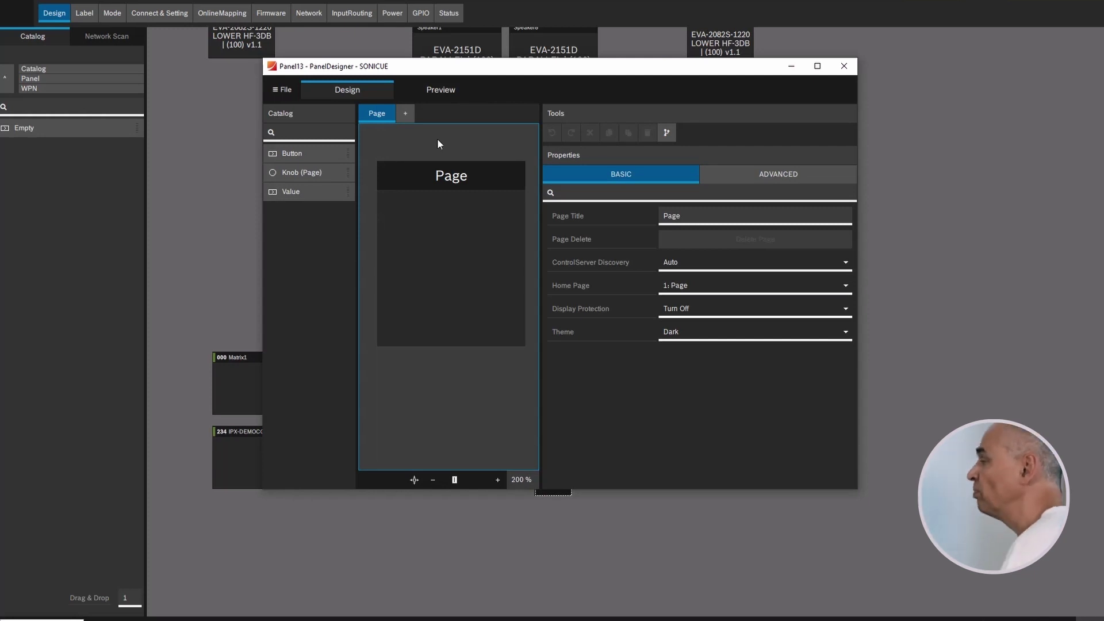
Add a knob with Volume as Percentage scale to the first page, then add another page
left_click_drag(292, 173, 430, 223)
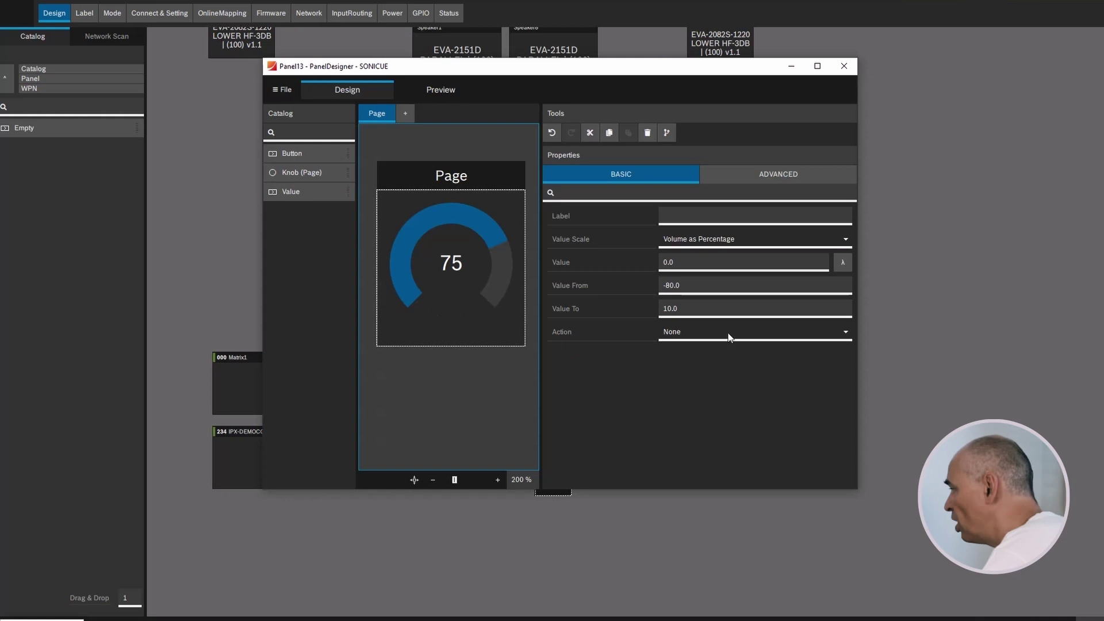
left_click(845, 240)
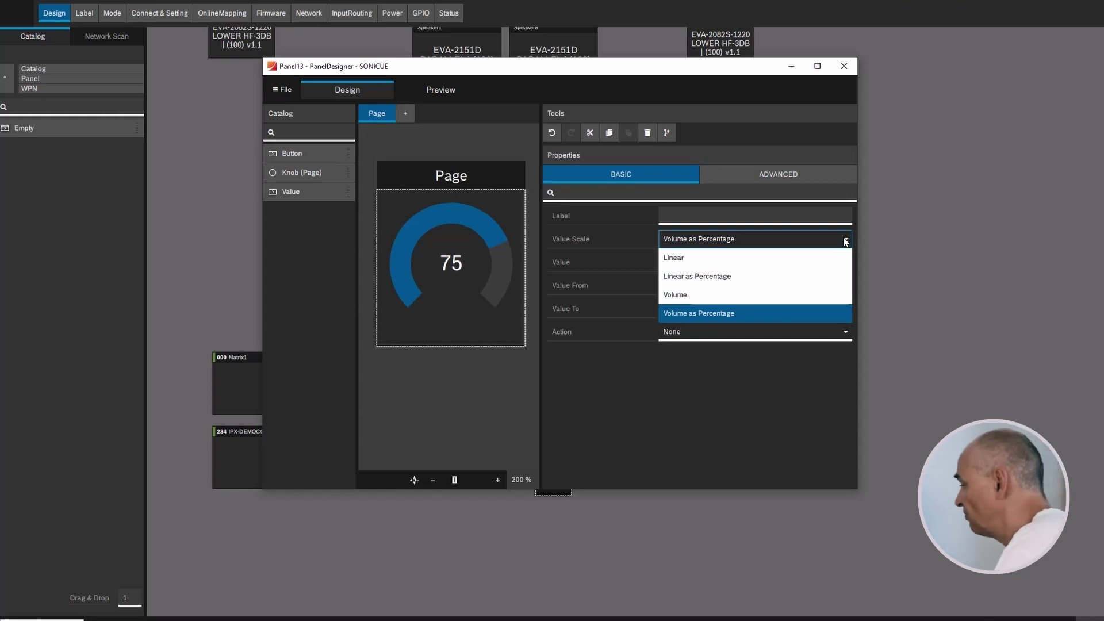
left_click(680, 392)
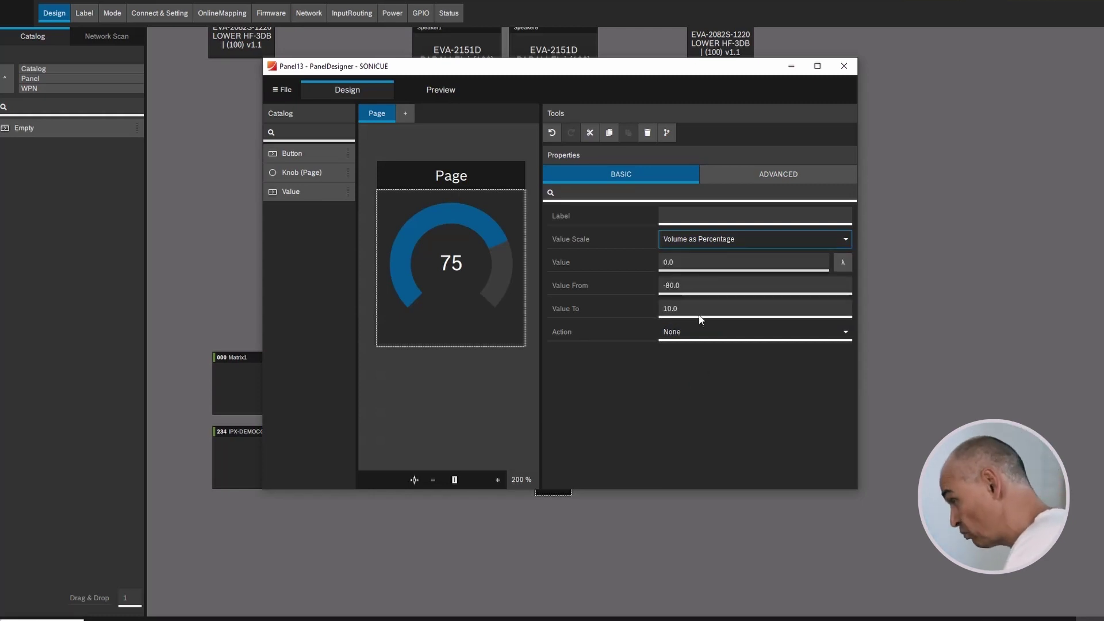
left_click(780, 174)
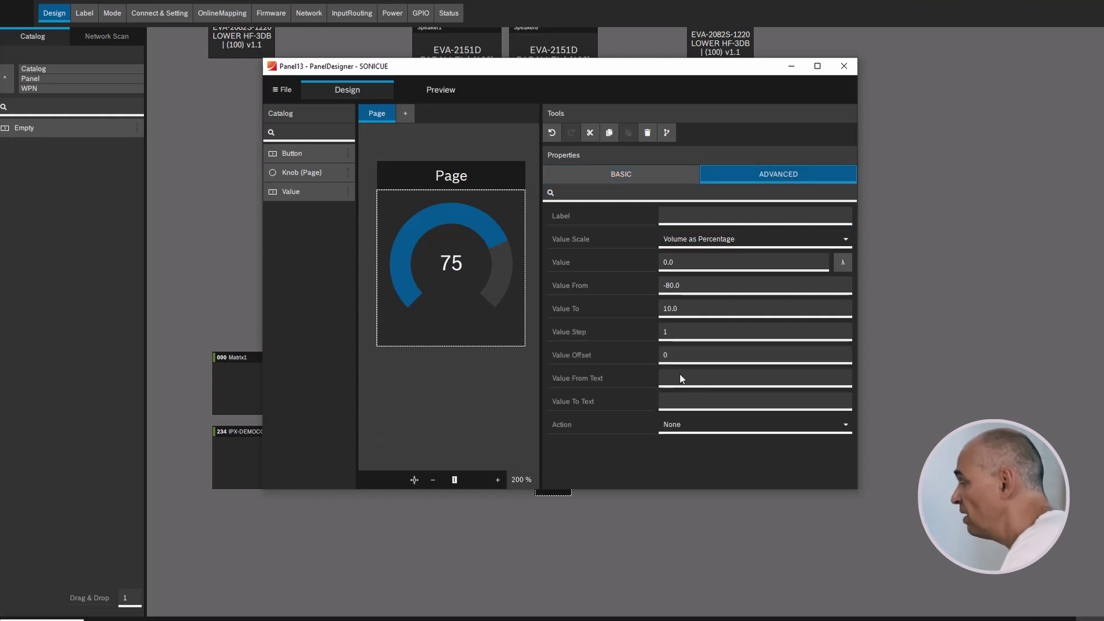
left_click(683, 382)
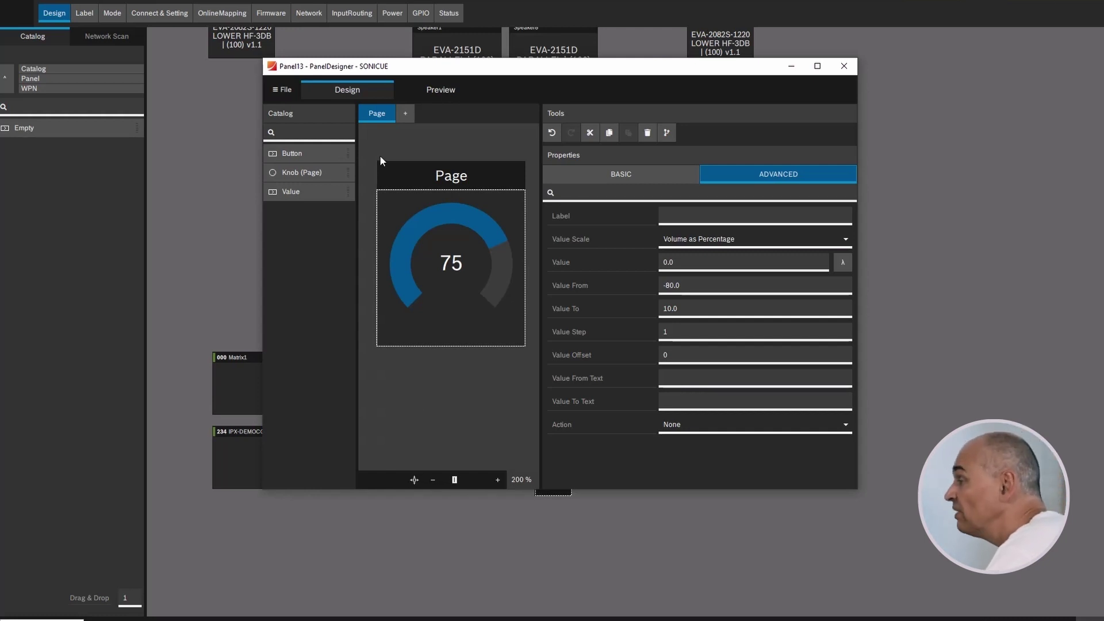
left_click(405, 114)
Add a third page and place a button labelled Label on it
left_click(444, 114)
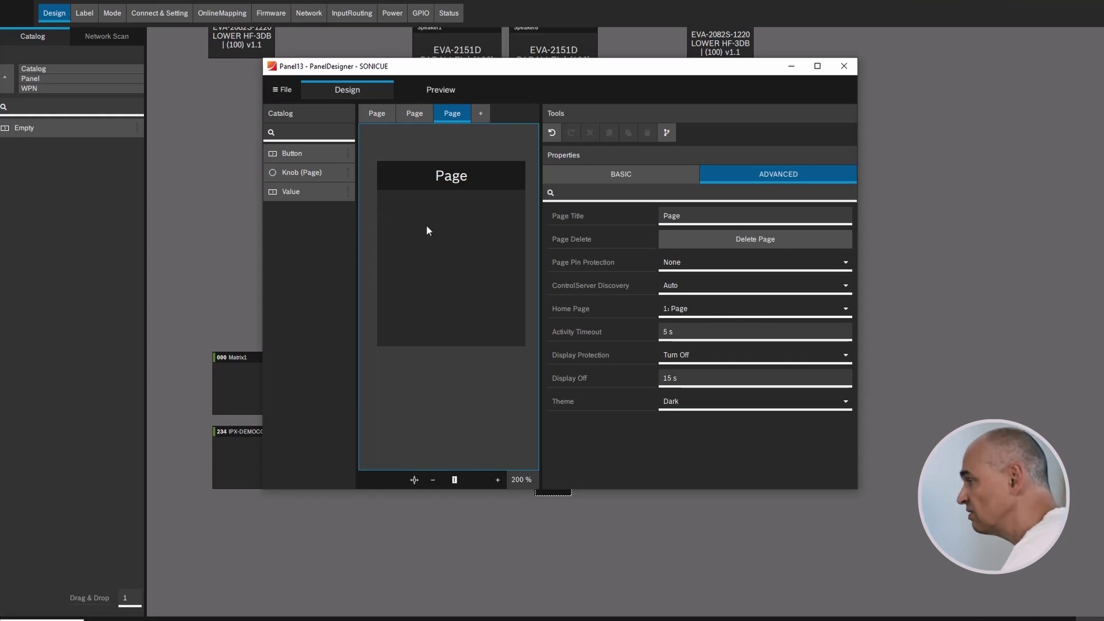
left_click(283, 157)
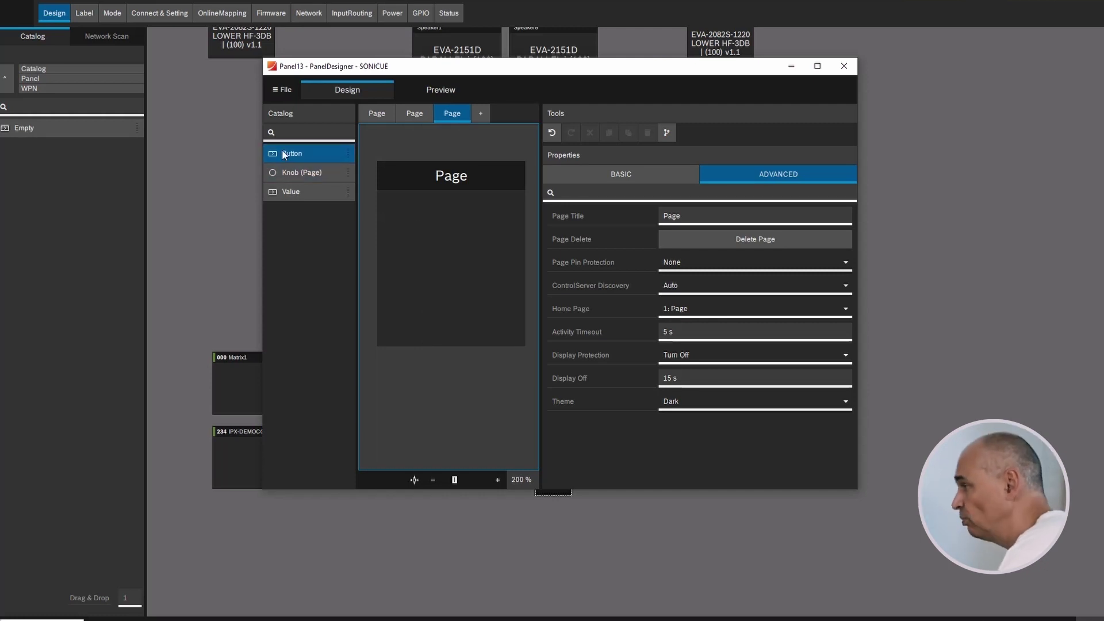
left_click_drag(282, 153, 397, 208)
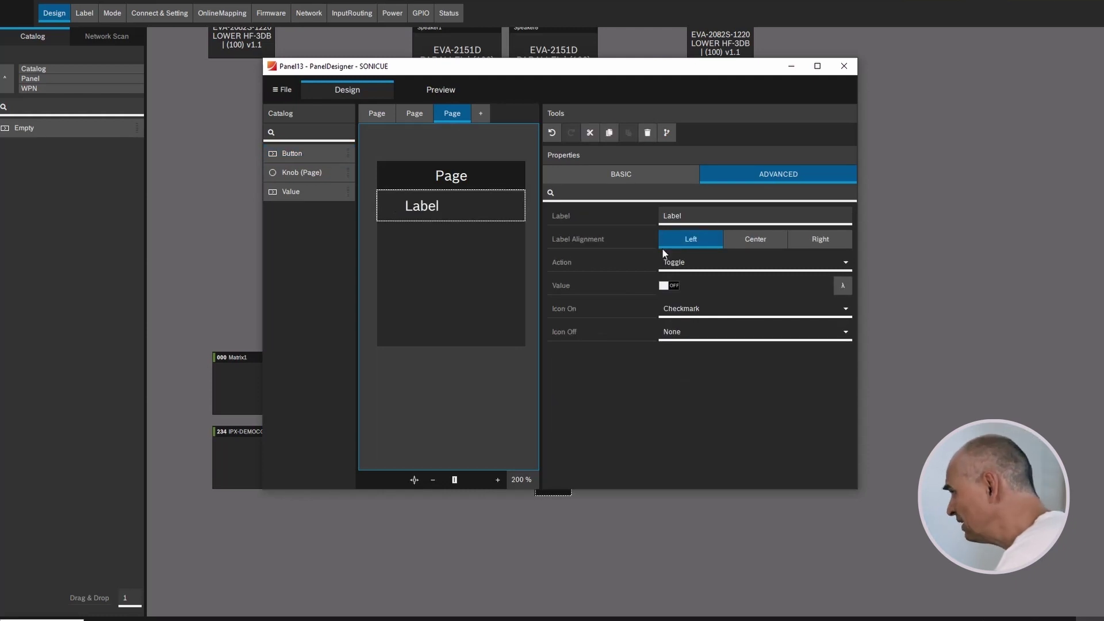
left_click(845, 263)
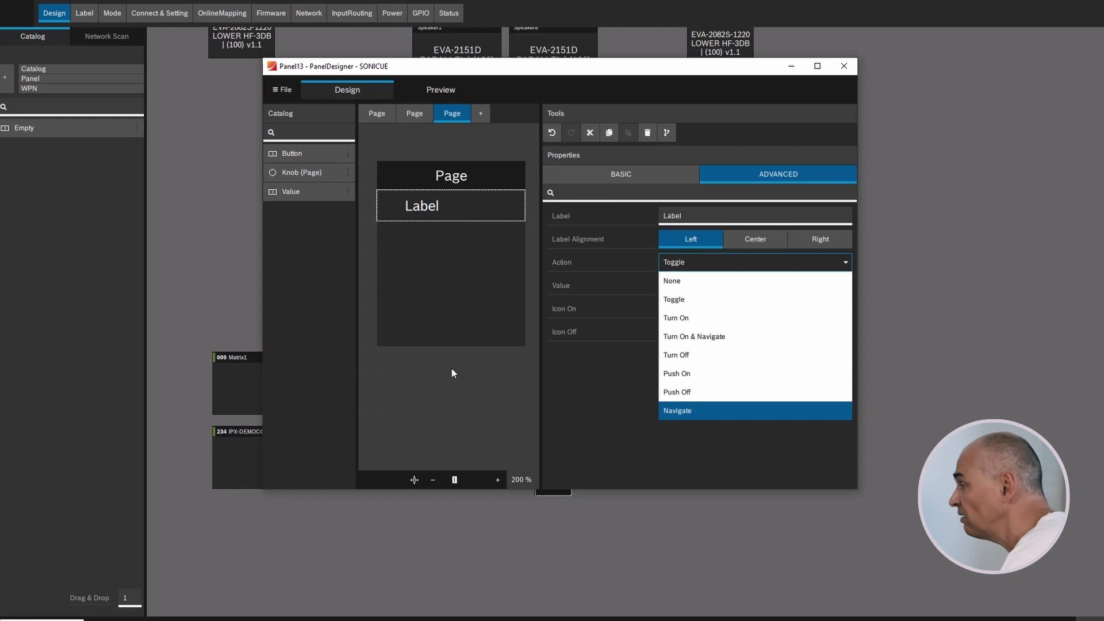
left_click(442, 268)
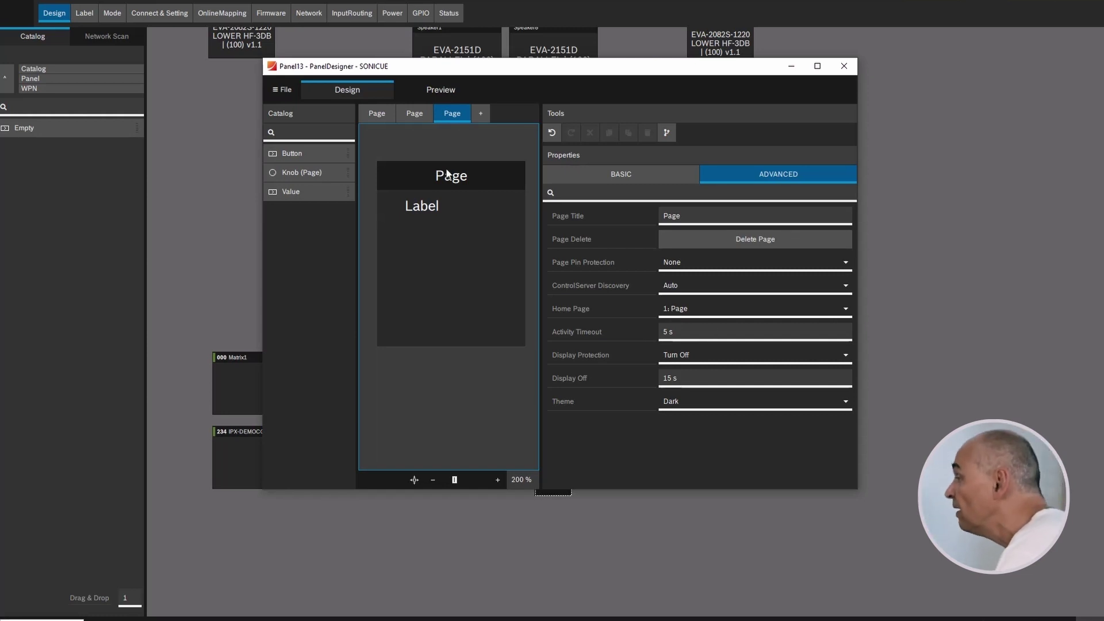
Title the third page 'Ballroom', then briefly open and close the Characters sample design
left_click(705, 222)
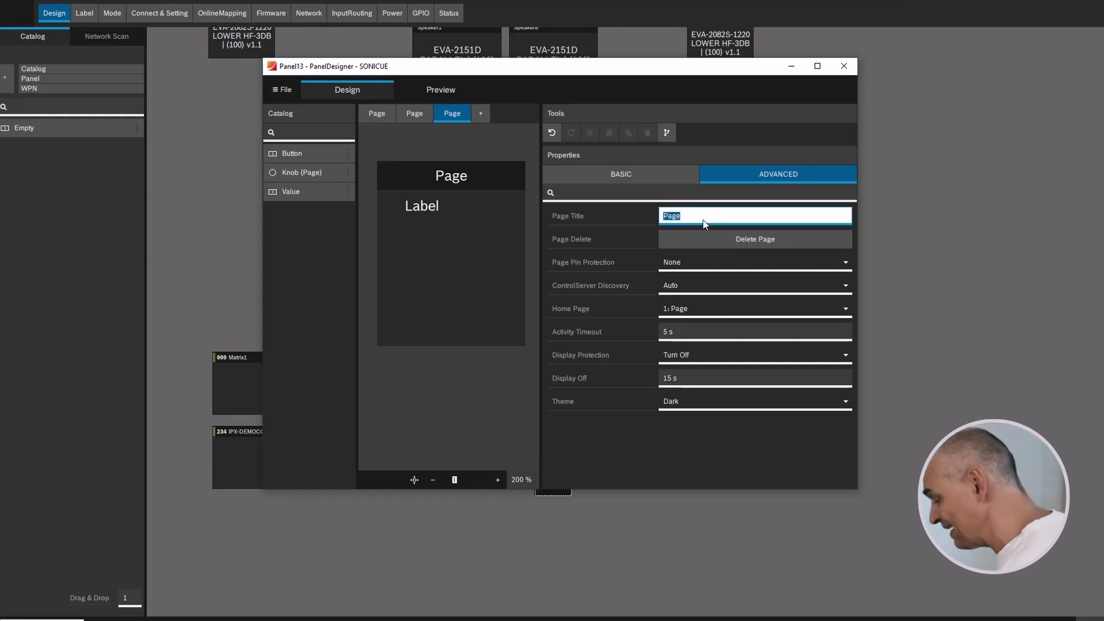
type("Ballroom")
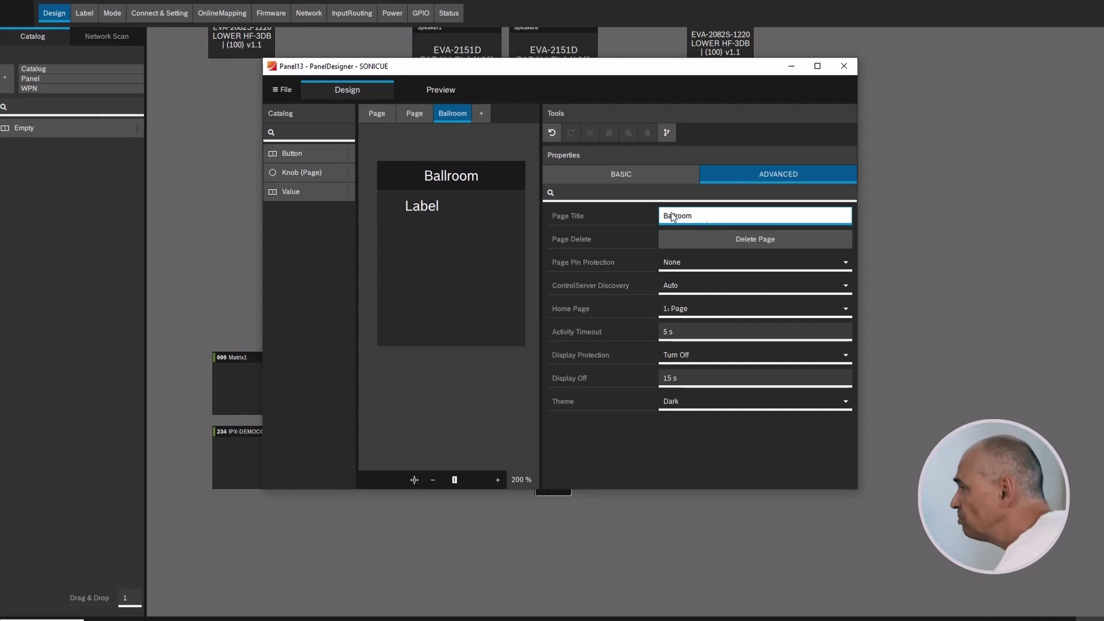
left_click_drag(567, 66, 855, 85)
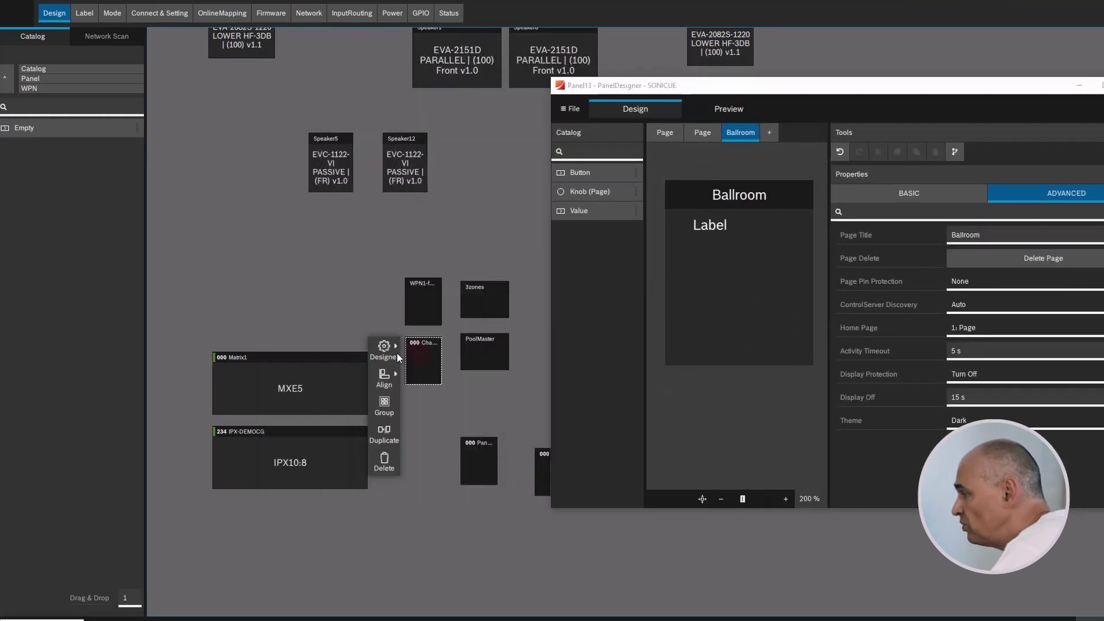
left_click(387, 349)
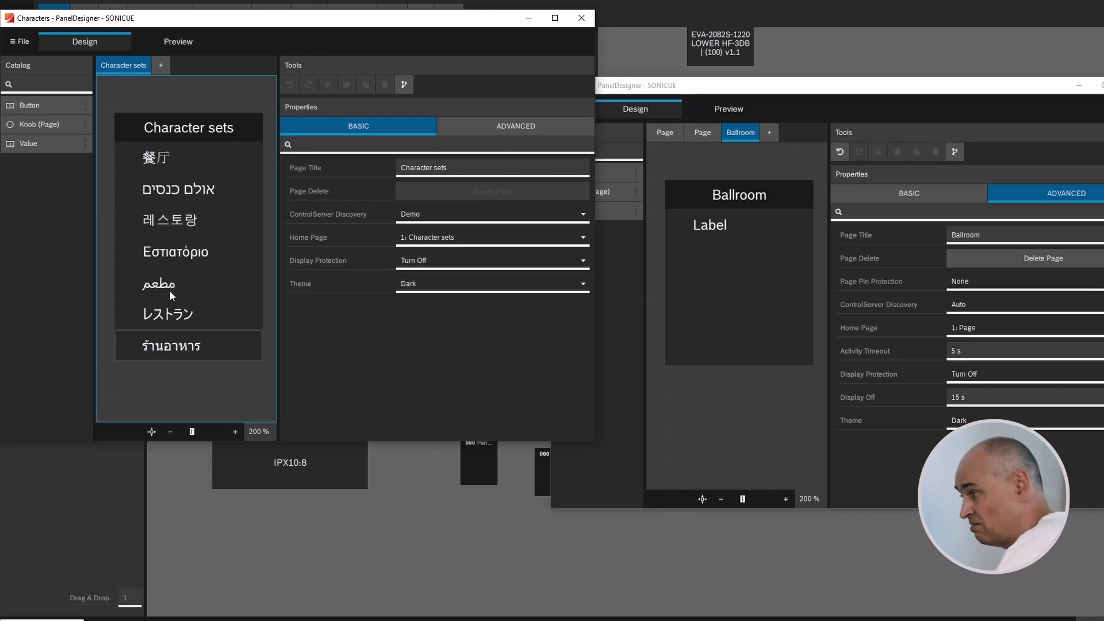
left_click(582, 18)
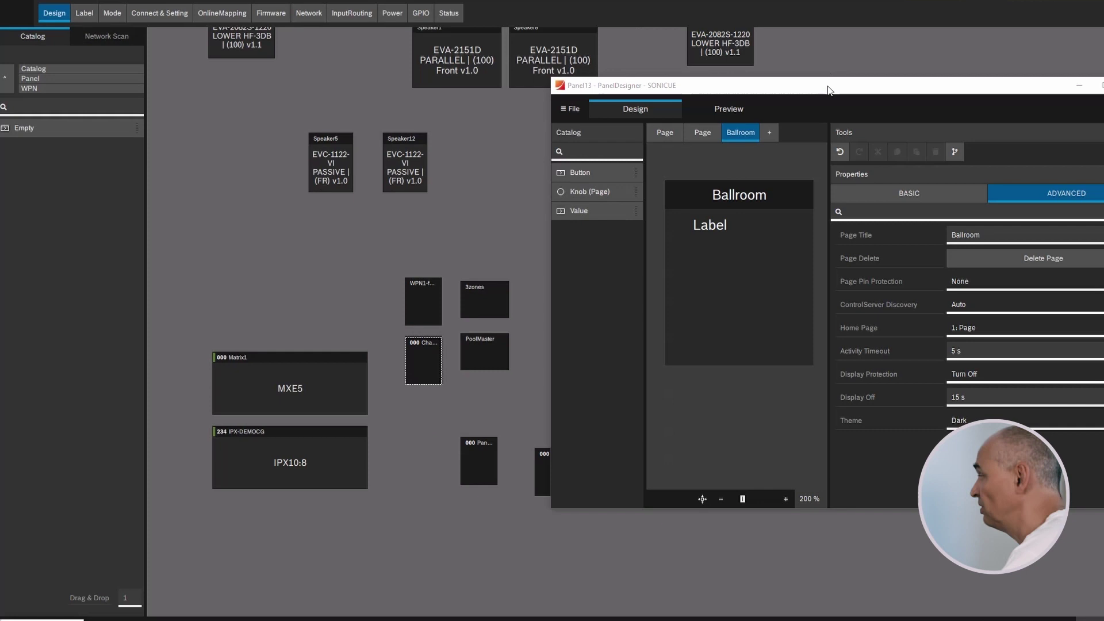
Try the Light theme on Panel13, then set it back to Dark
left_click_drag(830, 91, 496, 64)
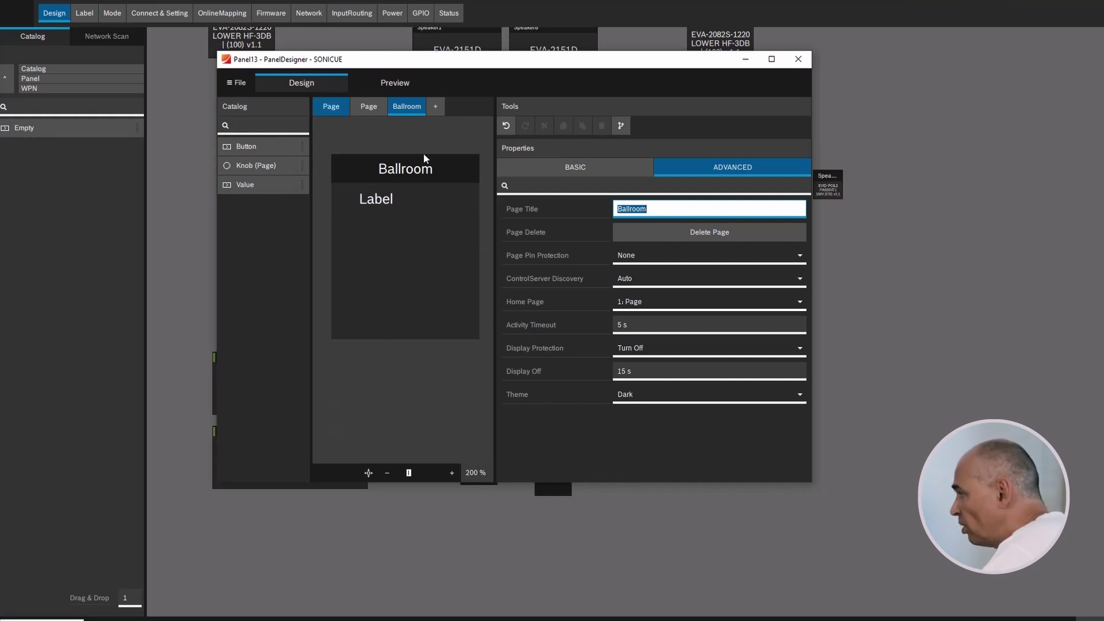
left_click(800, 396)
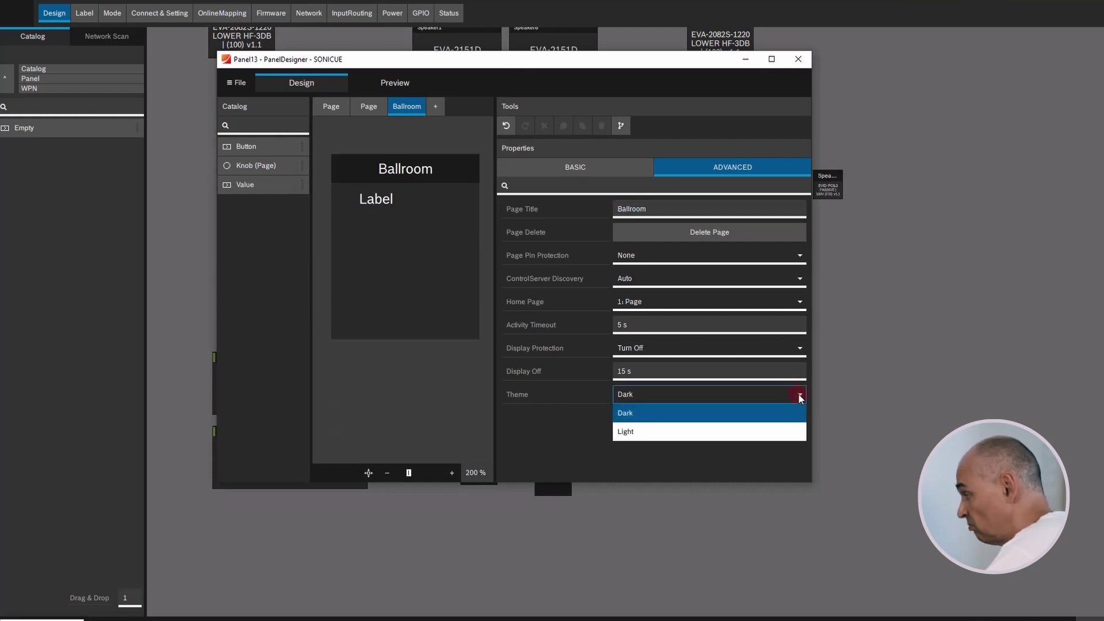
left_click(639, 432)
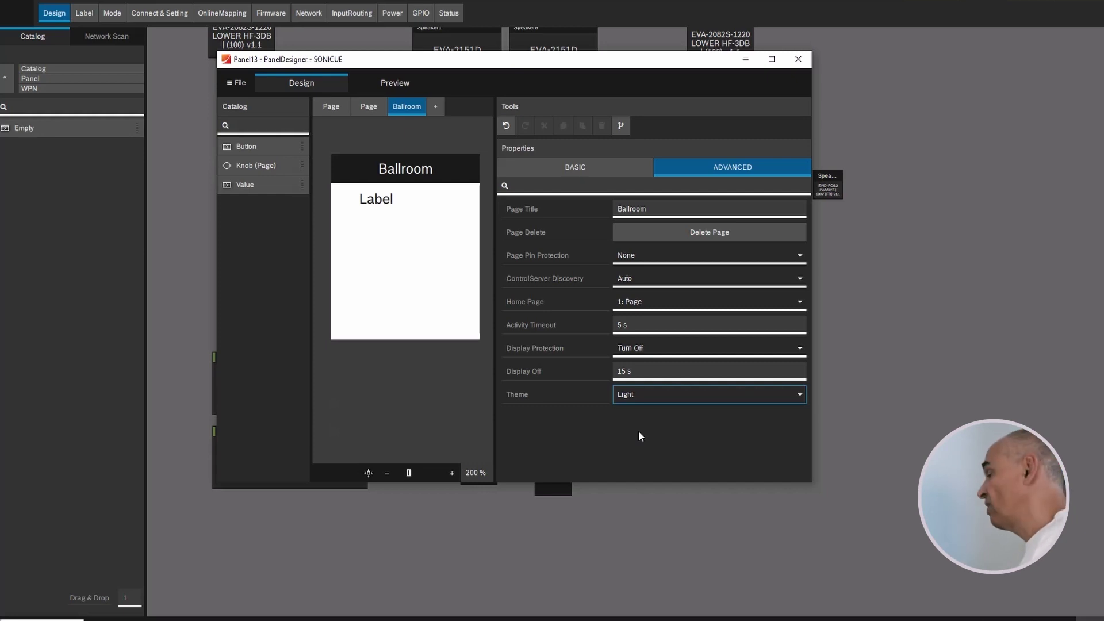
left_click(800, 396)
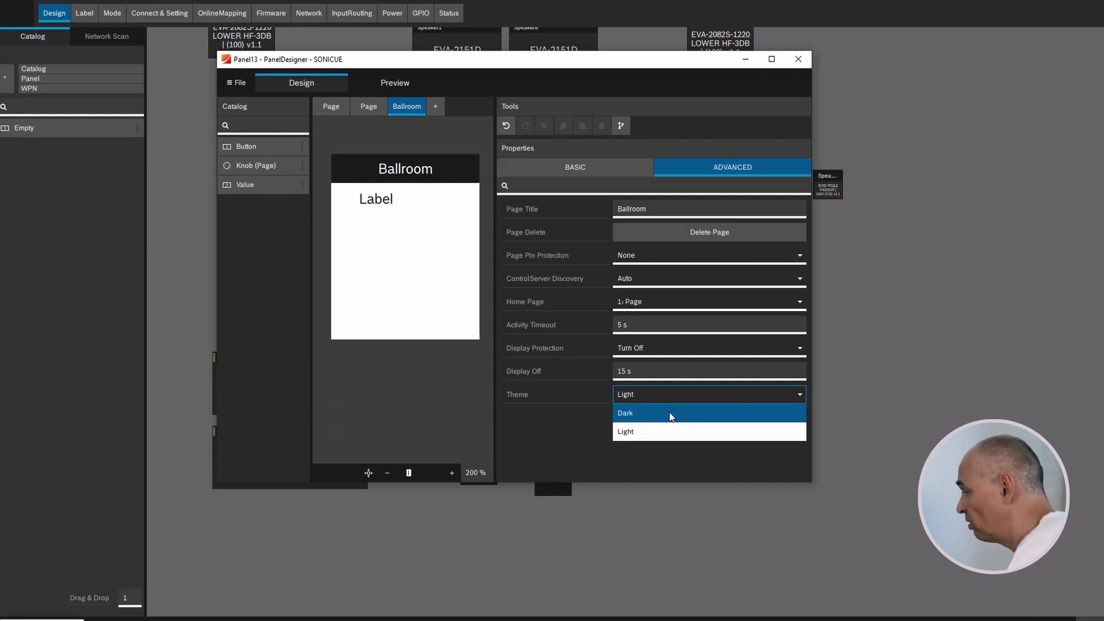
left_click(669, 412)
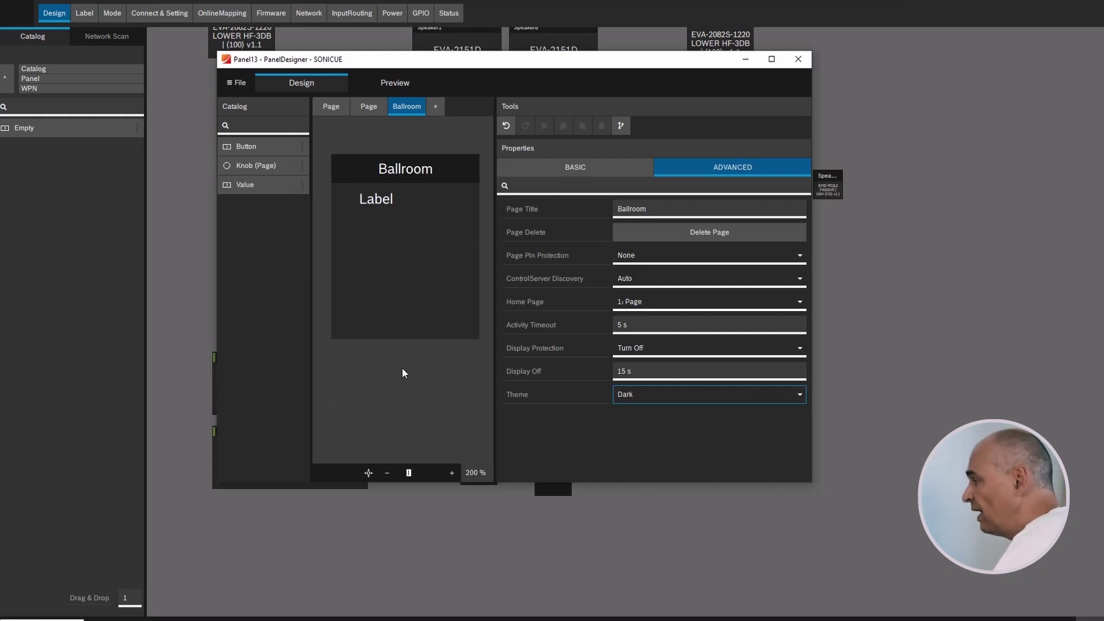
Review the second and first pages, then close the Panel13 design
left_click(366, 107)
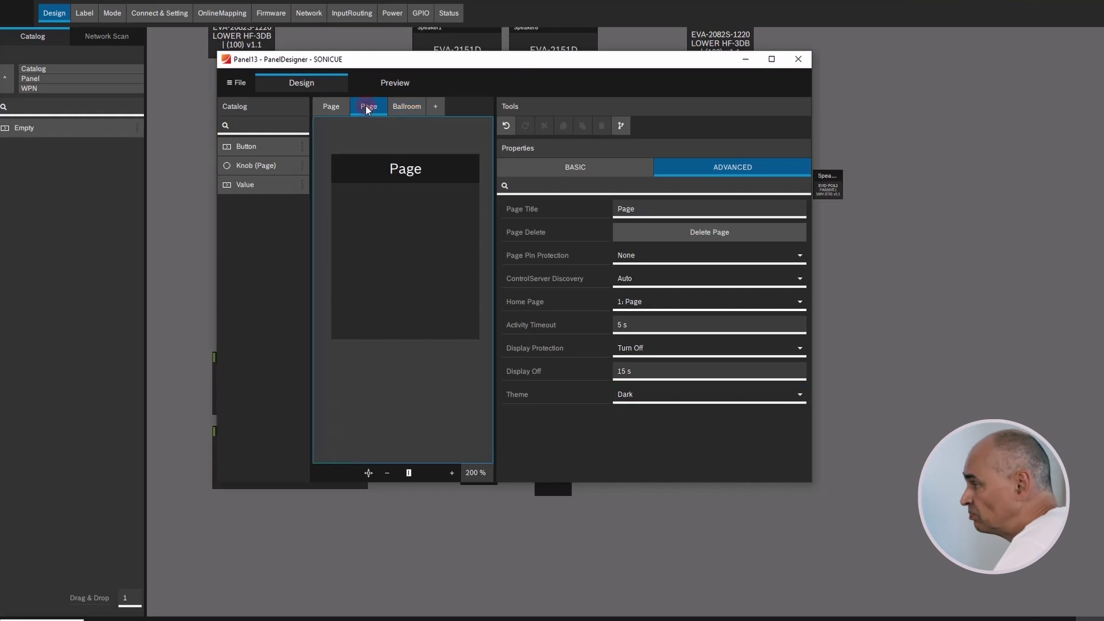
left_click(329, 106)
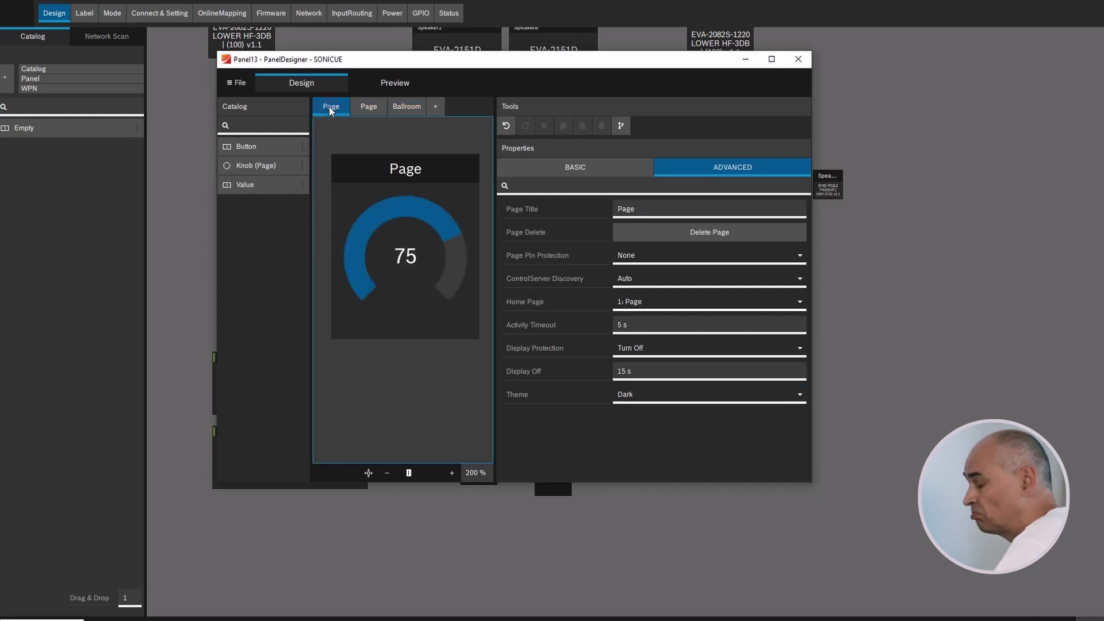
left_click(800, 59)
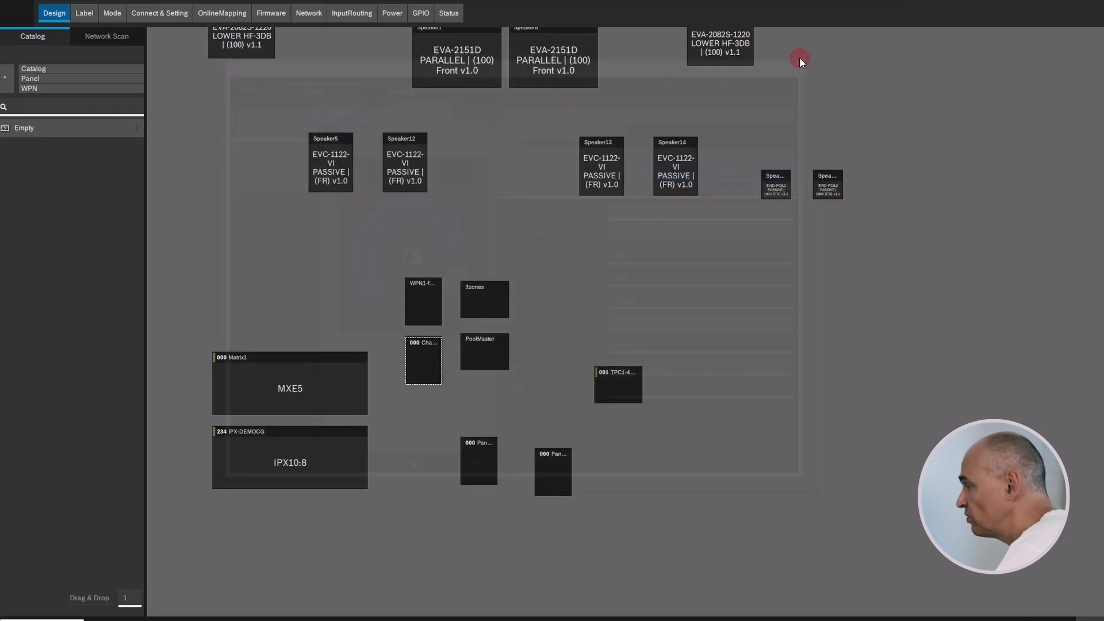
Open the WPN1 panel in PanelDesigner and inspect the Restaurant knob's advanced value settings
right_click(418, 297)
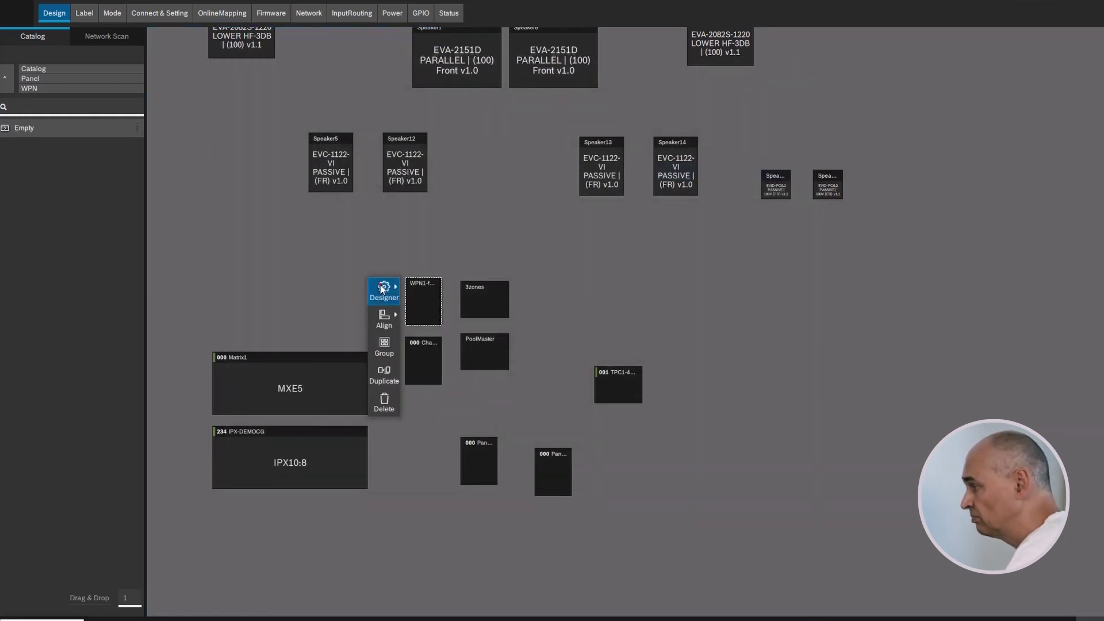
left_click(393, 297)
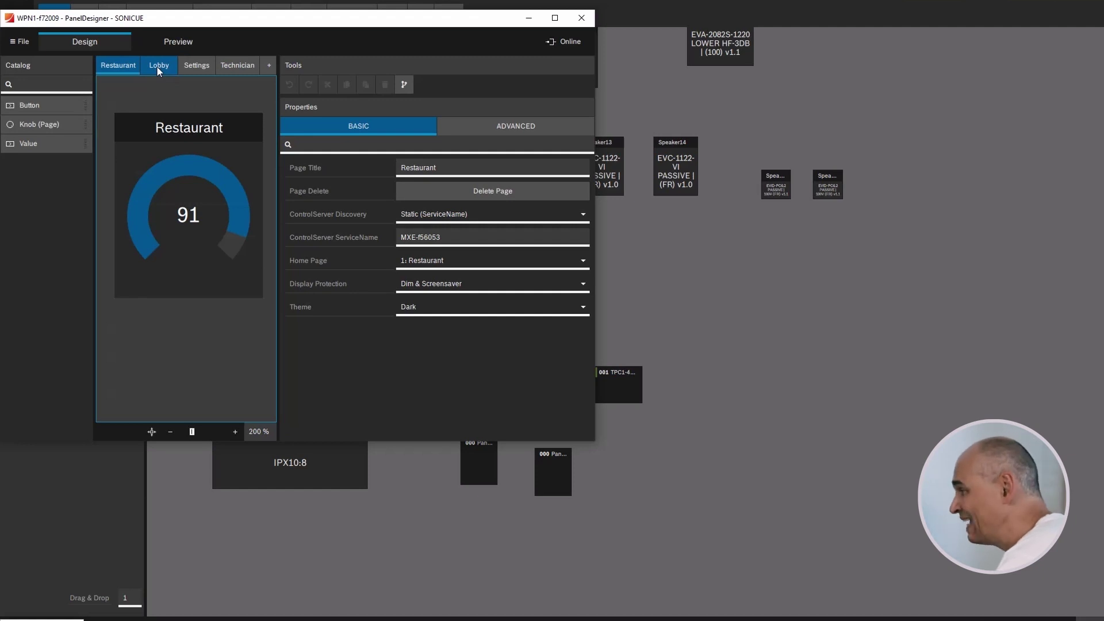
left_click(498, 125)
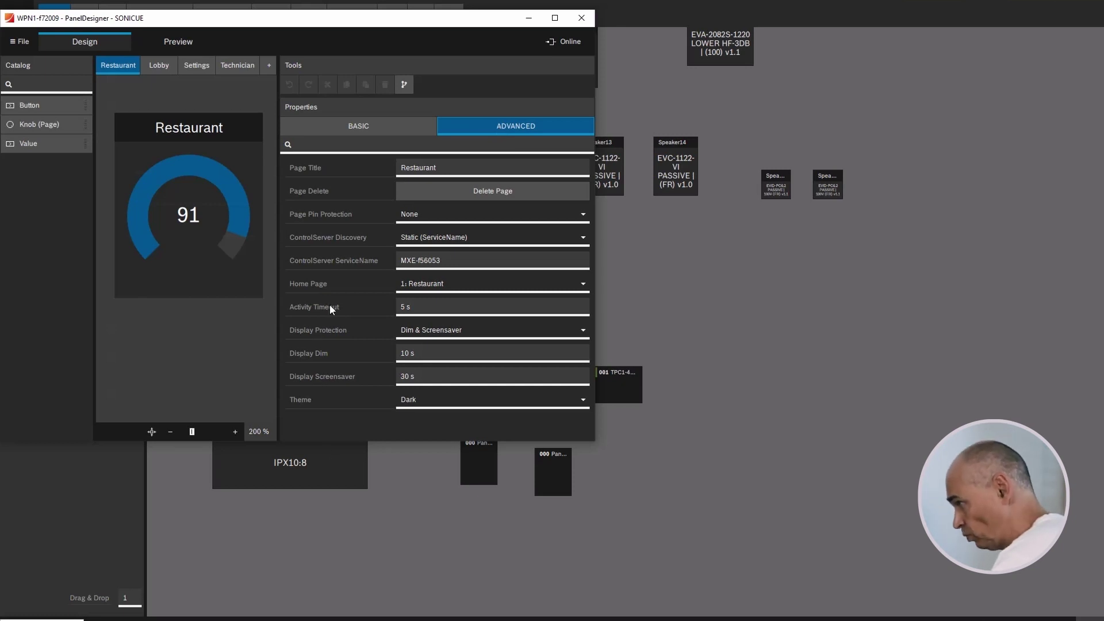
left_click(232, 217)
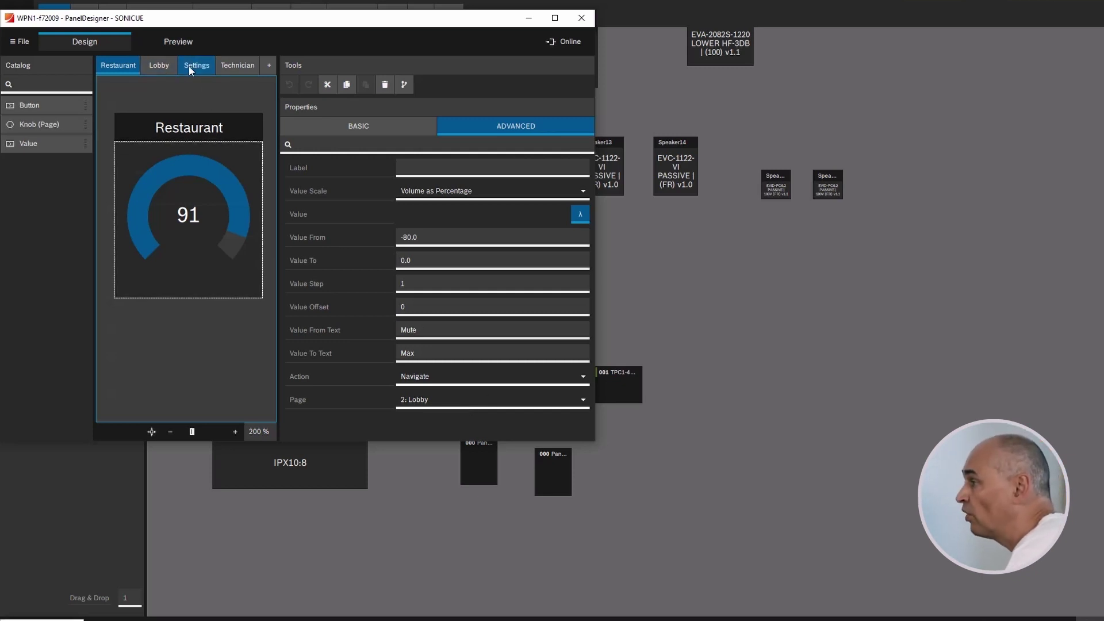
Inspect the Lobby knob and Technicians entry, ending on the PIN-protected Technician page
left_click(156, 66)
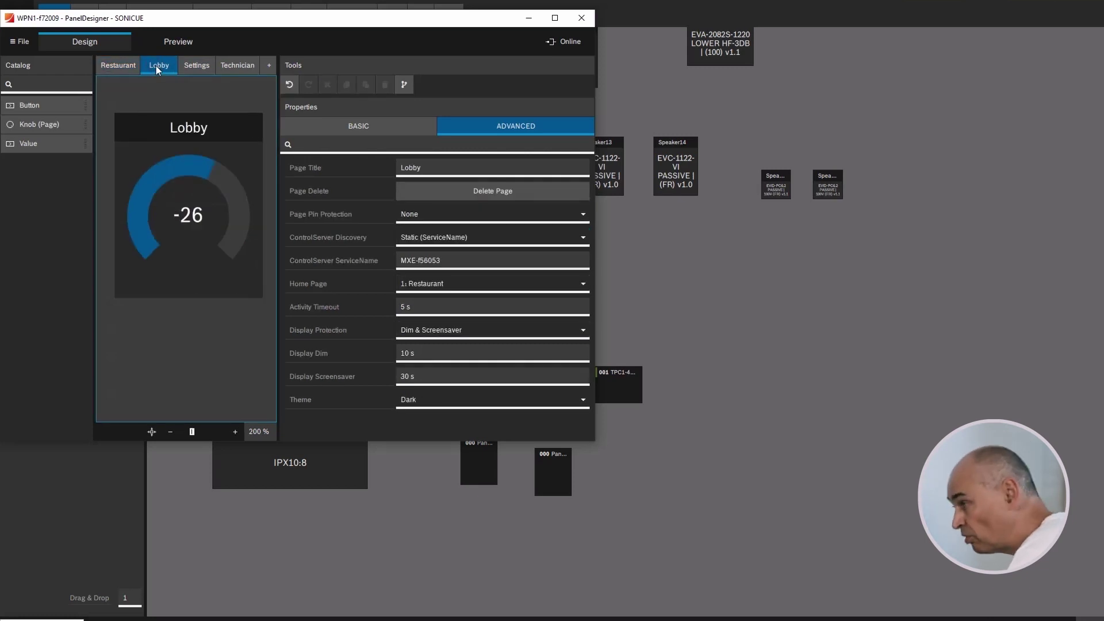
left_click(209, 228)
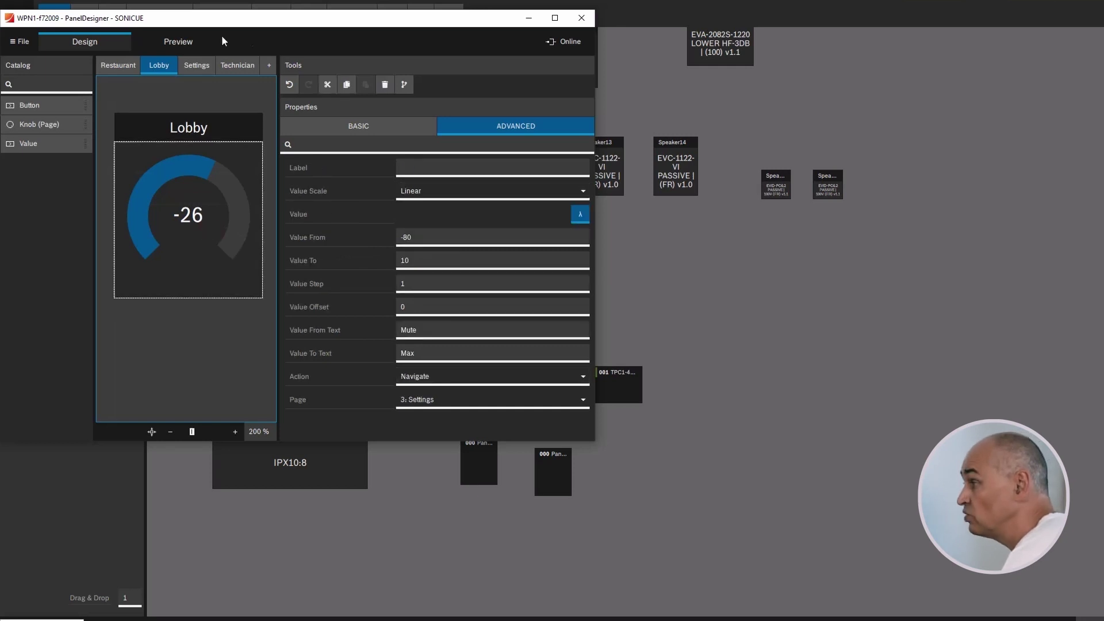
left_click(191, 65)
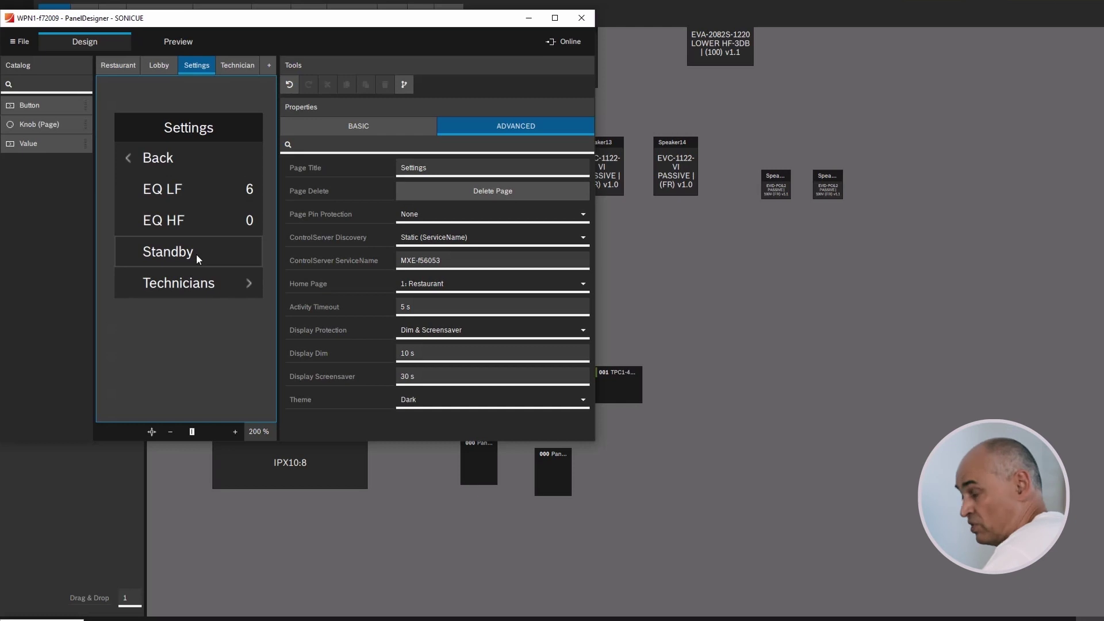
left_click(191, 284)
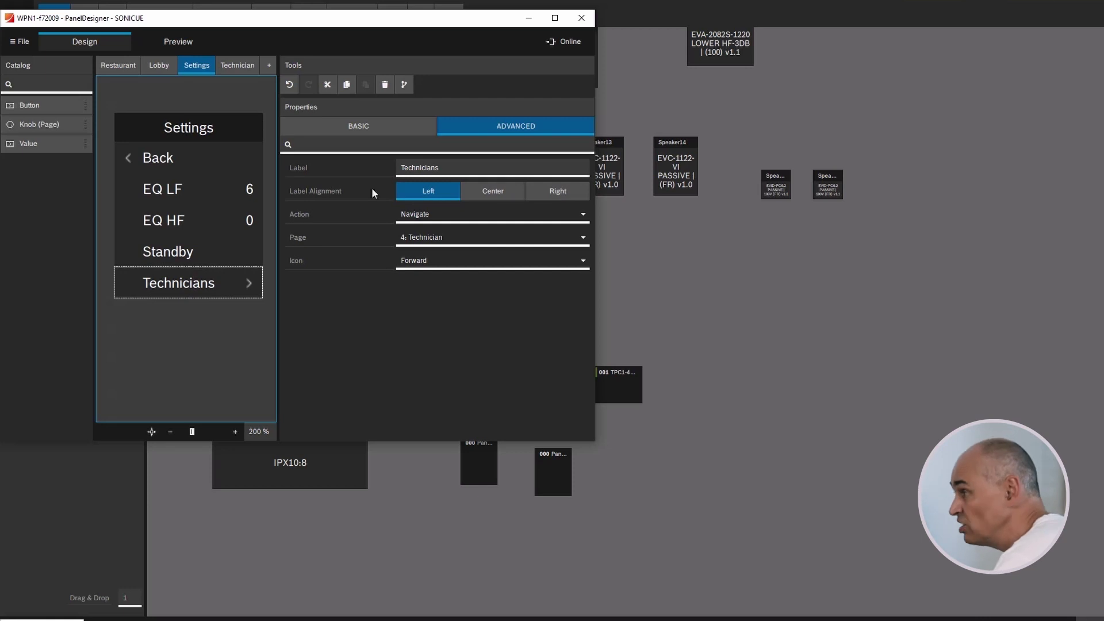
left_click(238, 67)
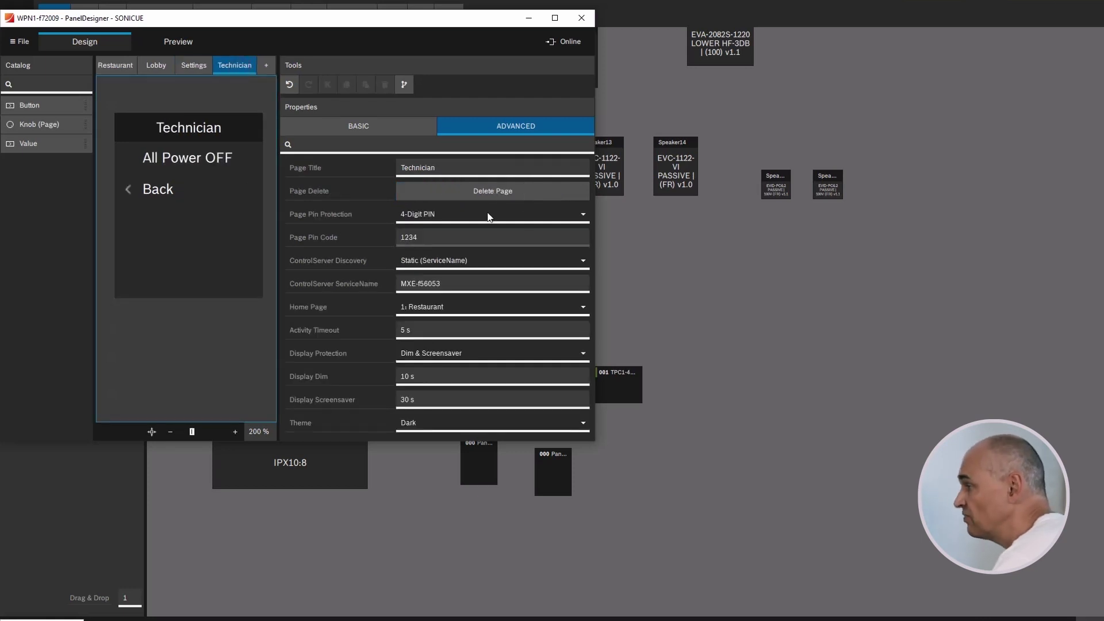